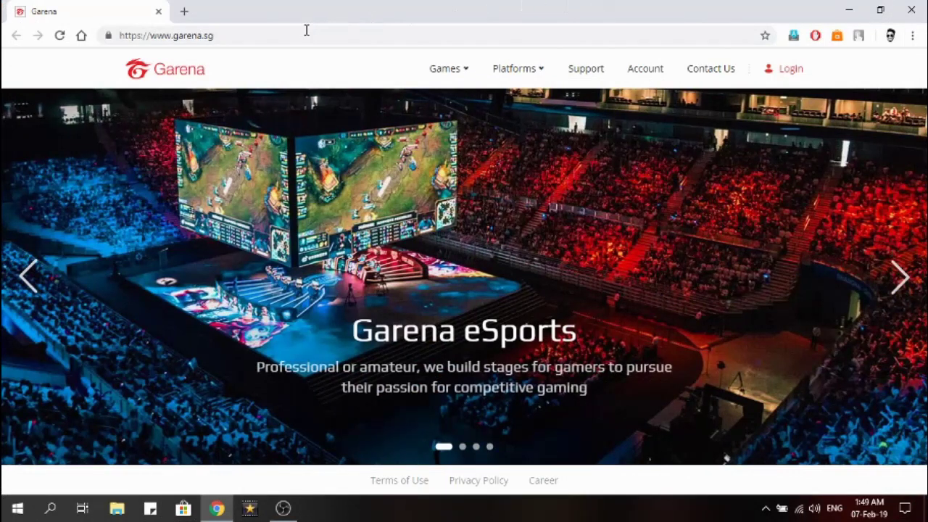
# Step: Open Garena's Games menu and show its Platforms list with Garena PC and Garena Mobile
pyautogui.click(295, 34)
pyautogui.click(295, 34)
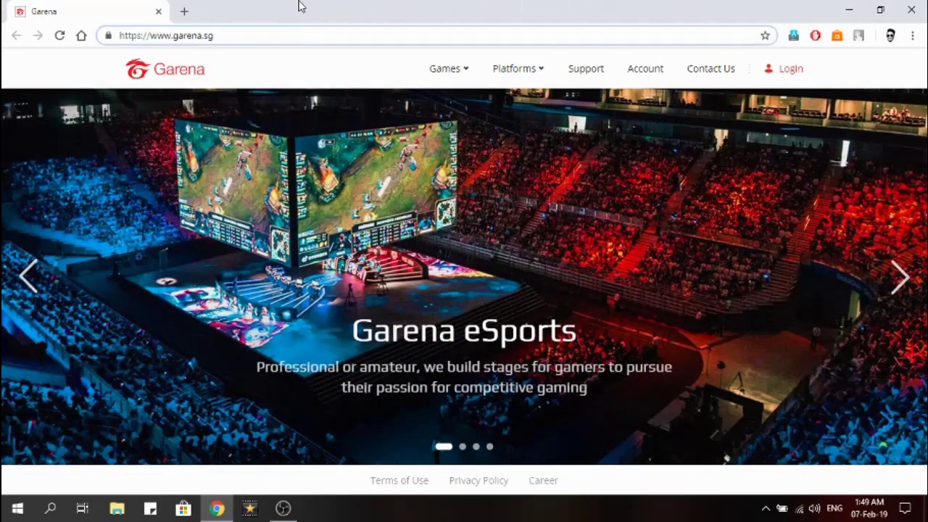
pyautogui.click(207, 180)
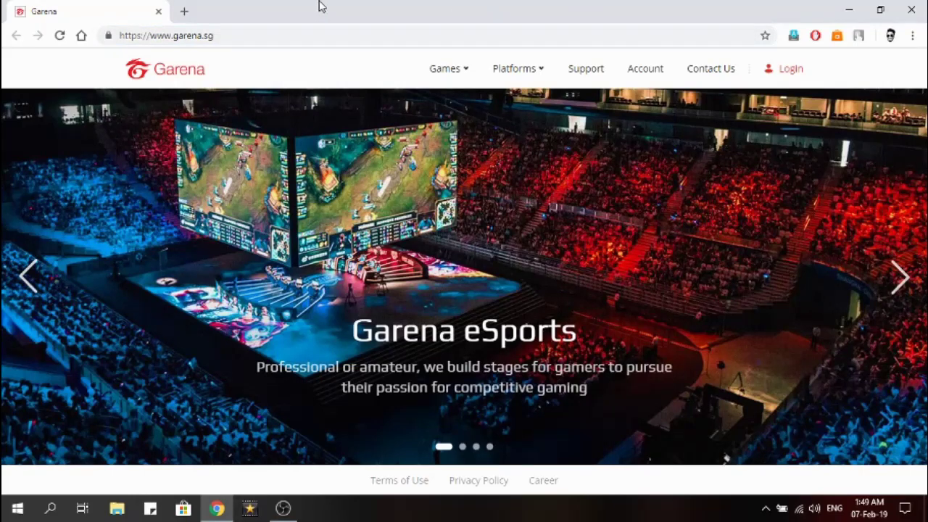
pyautogui.click(296, 29)
pyautogui.click(296, 166)
pyautogui.moveTo(447, 69)
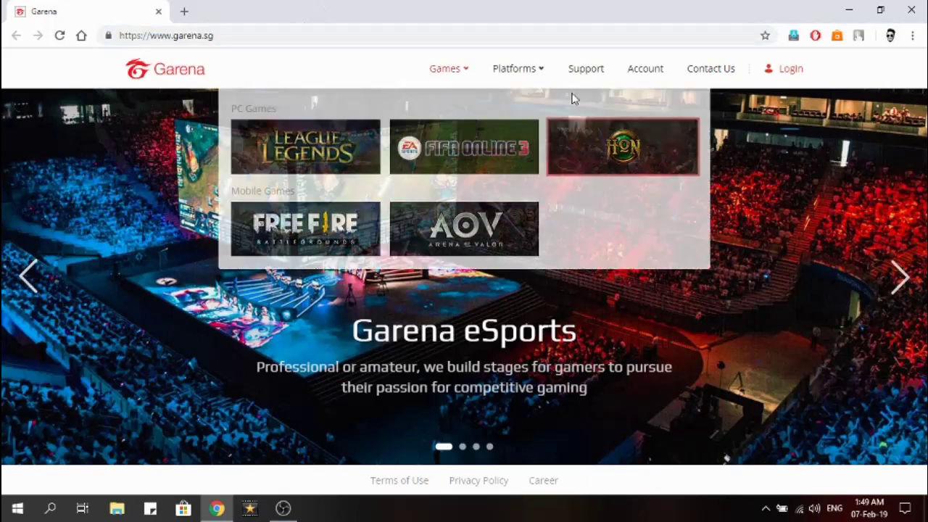
pyautogui.moveTo(514, 68)
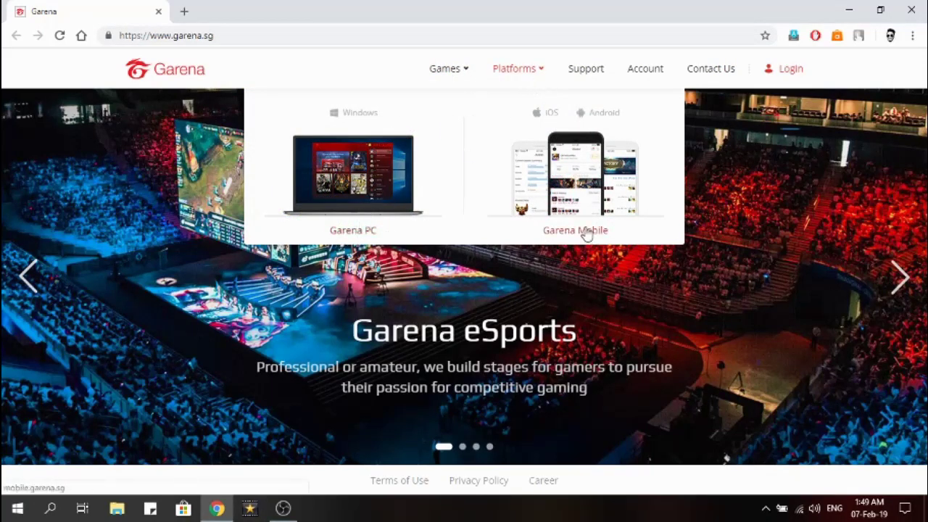
# Step: Open the Garena PC download page, cancel saving the installer, and minimize Chrome to the desktop
pyautogui.click(365, 198)
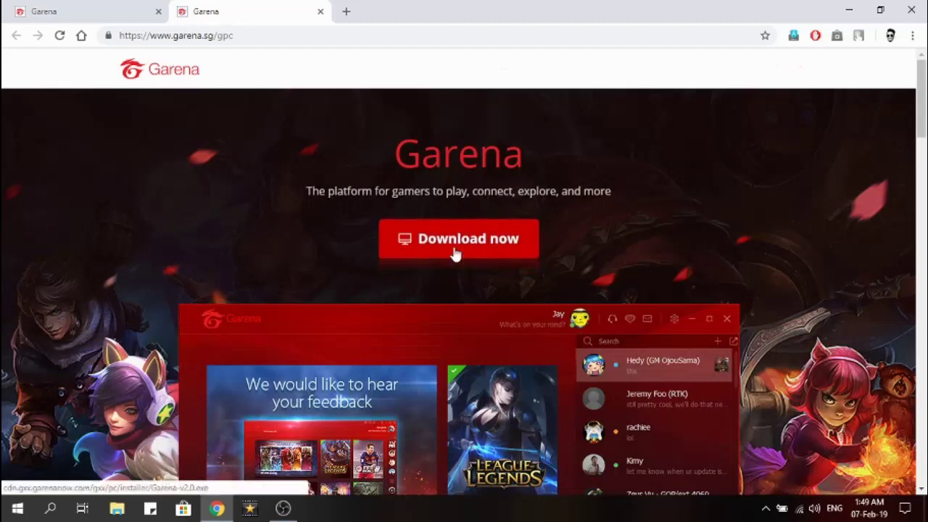
pyautogui.click(524, 240)
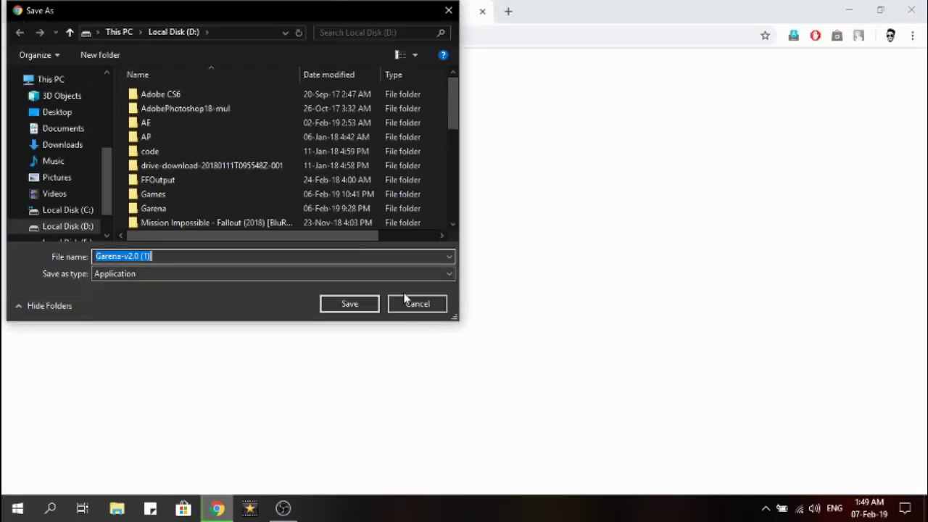
pyautogui.click(415, 308)
pyautogui.click(482, 10)
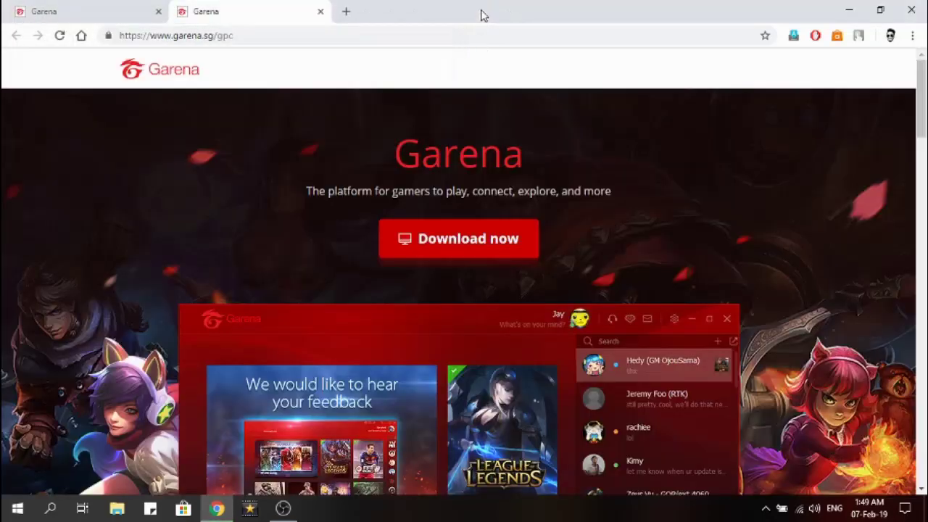
pyautogui.click(849, 10)
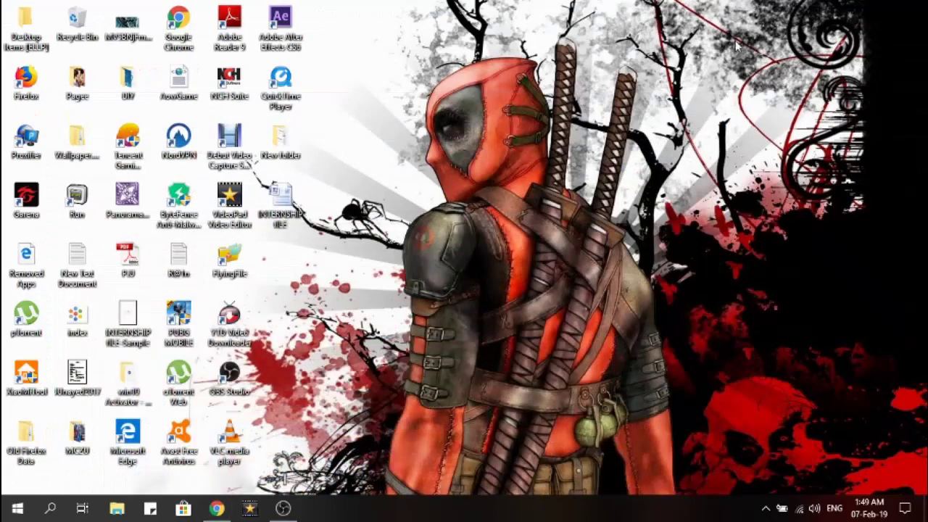
# Step: Refresh the desktop, launch Garena PC from its desktop icon, and return to Chrome
pyautogui.rightClick(400, 275)
pyautogui.click(435, 314)
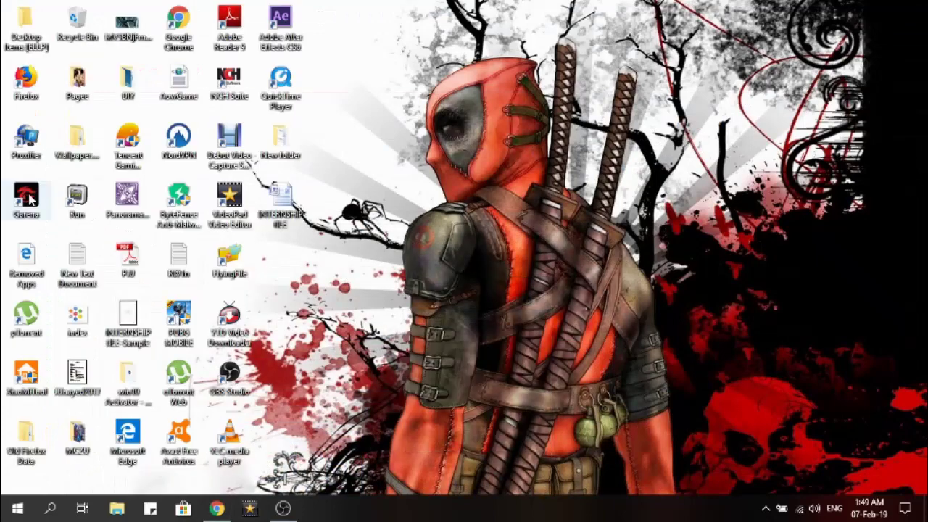
pyautogui.doubleClick(27, 197)
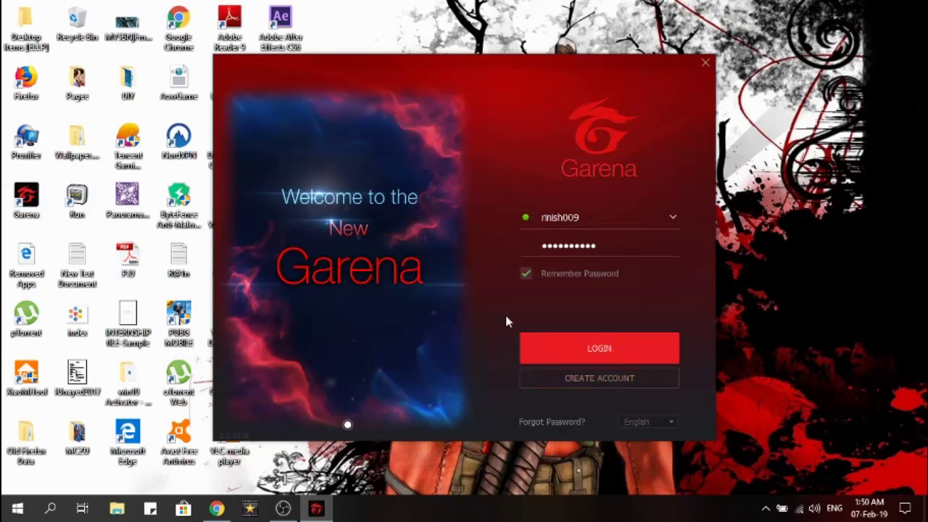
pyautogui.click(216, 508)
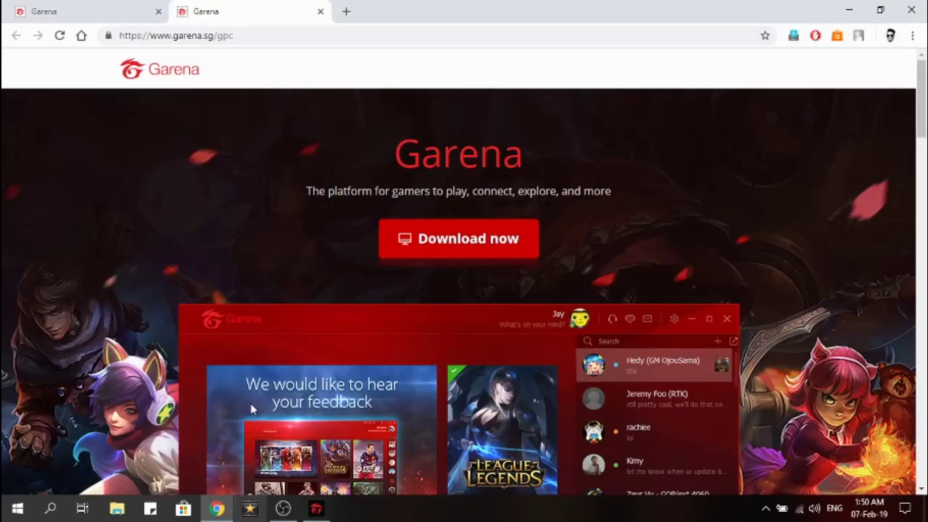
# Step: View the site's login and registration pages, then log in to the Garena PC client
pyautogui.click(89, 10)
pyautogui.click(790, 68)
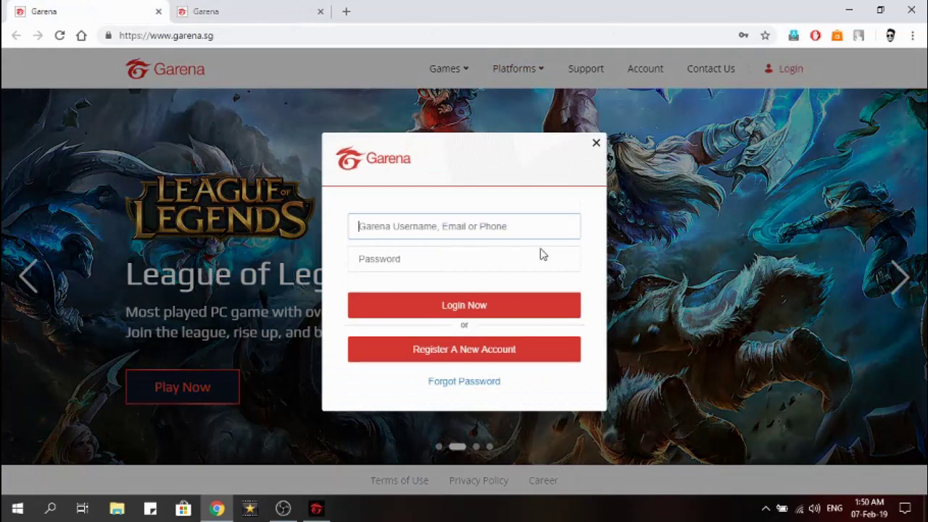
pyautogui.click(492, 355)
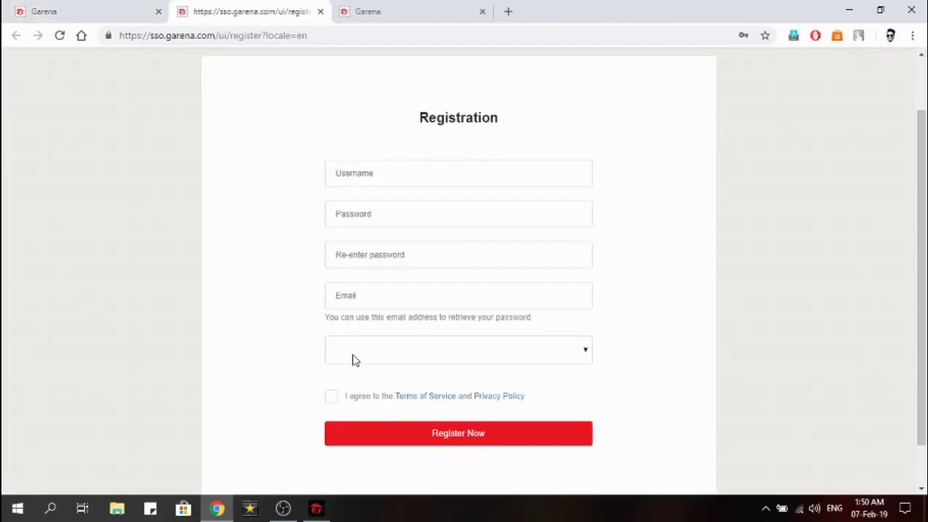
pyautogui.click(321, 12)
pyautogui.click(316, 508)
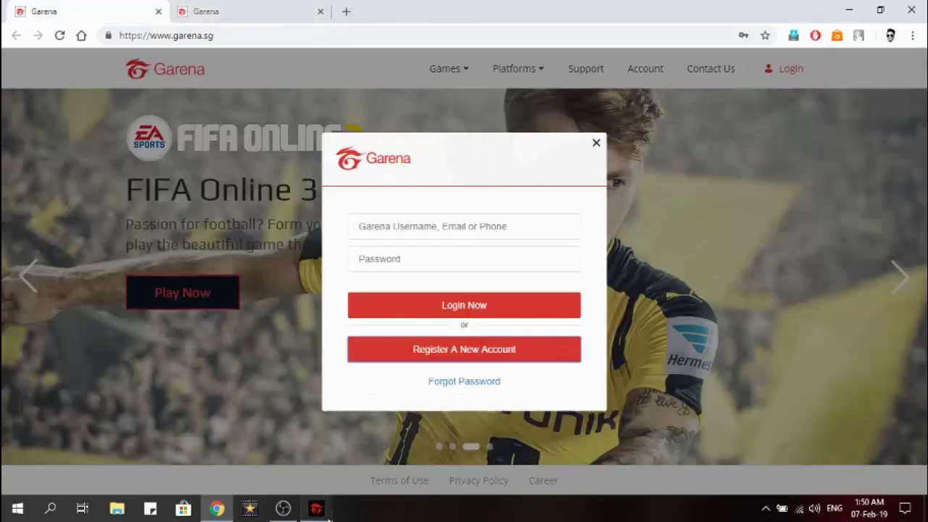
pyautogui.click(569, 349)
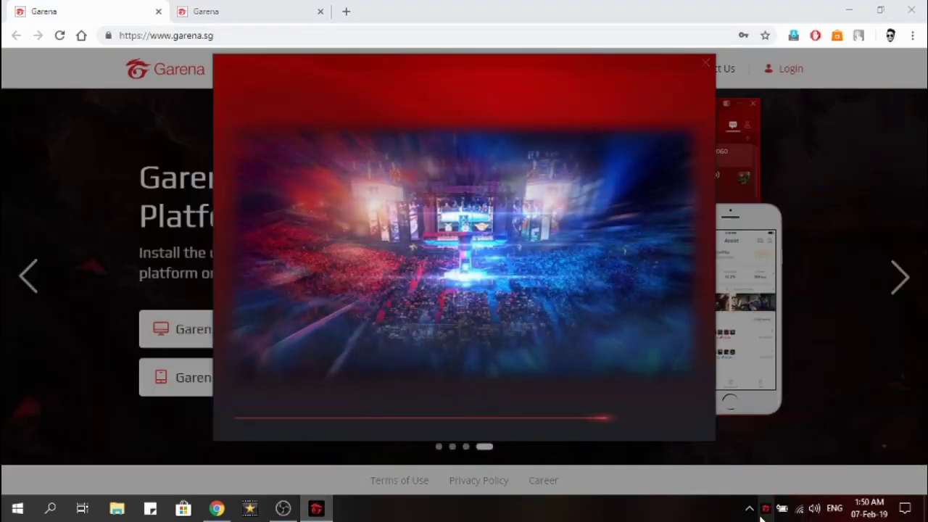
# Step: Check the hidden tray icons and minimize Chrome to reveal the signed-in Garena library
pyautogui.click(751, 509)
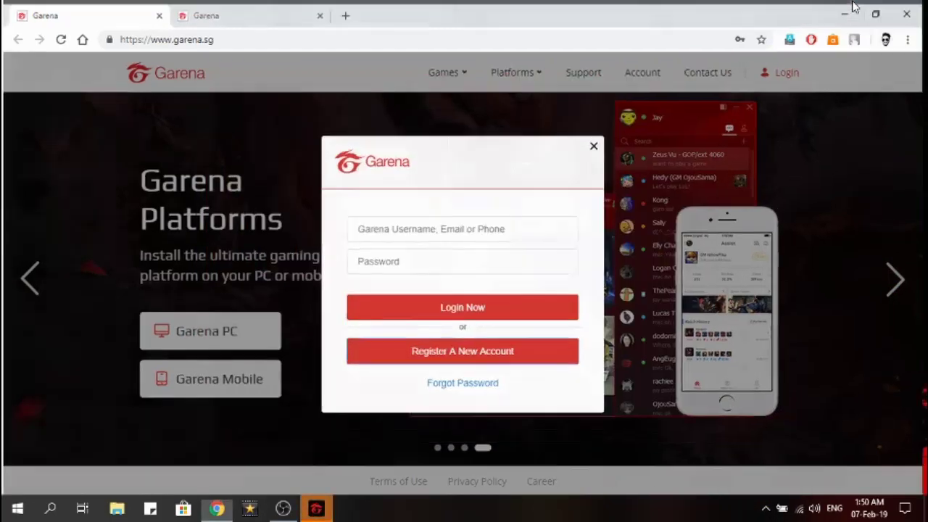
pyautogui.click(852, 9)
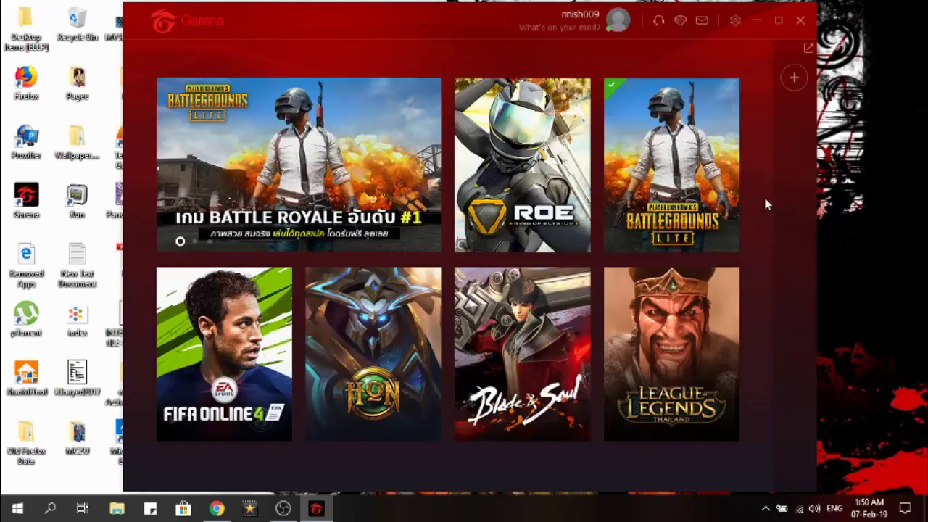
# Step: Set the Garena PC region to Thailand in settings, save it, and close the client
pyautogui.click(734, 22)
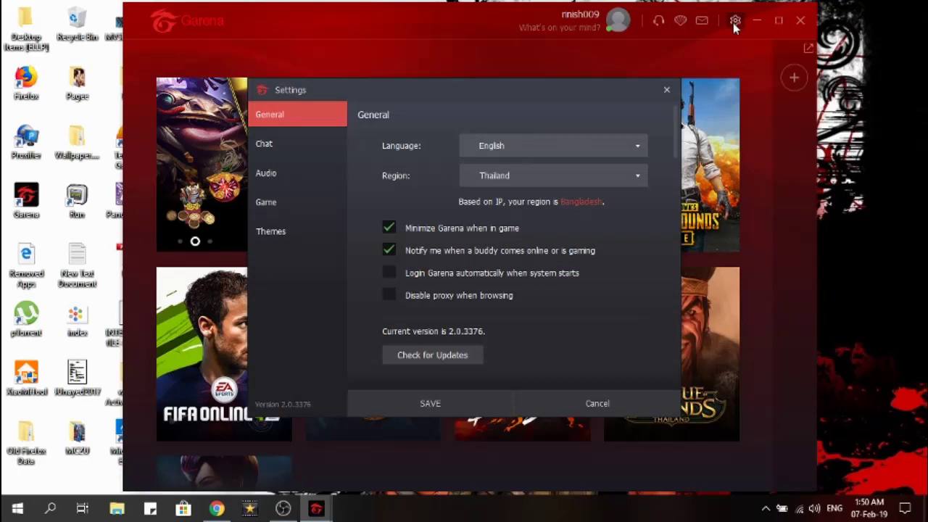
pyautogui.click(569, 179)
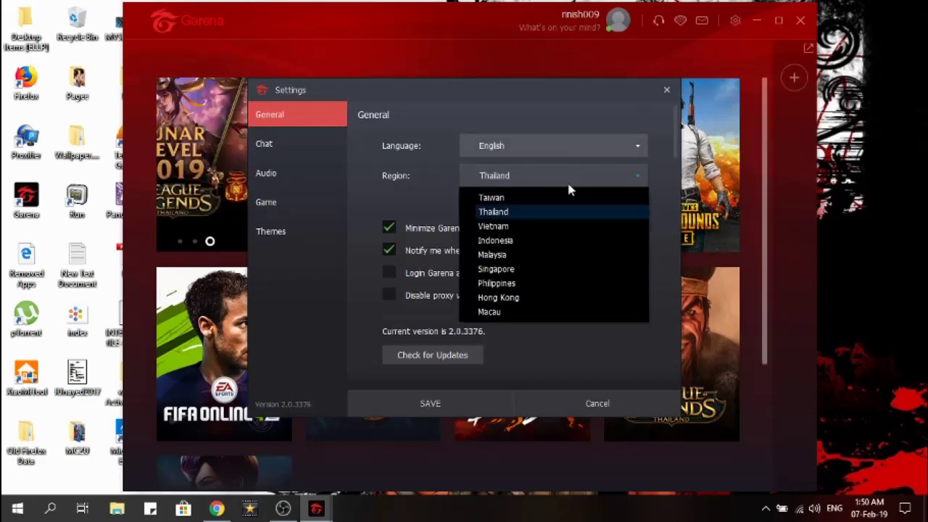
pyautogui.click(547, 214)
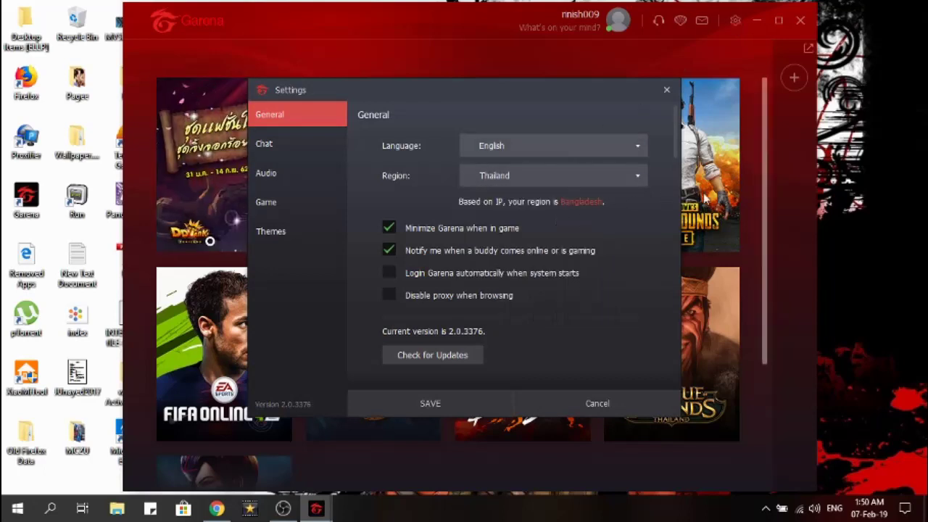
pyautogui.click(461, 393)
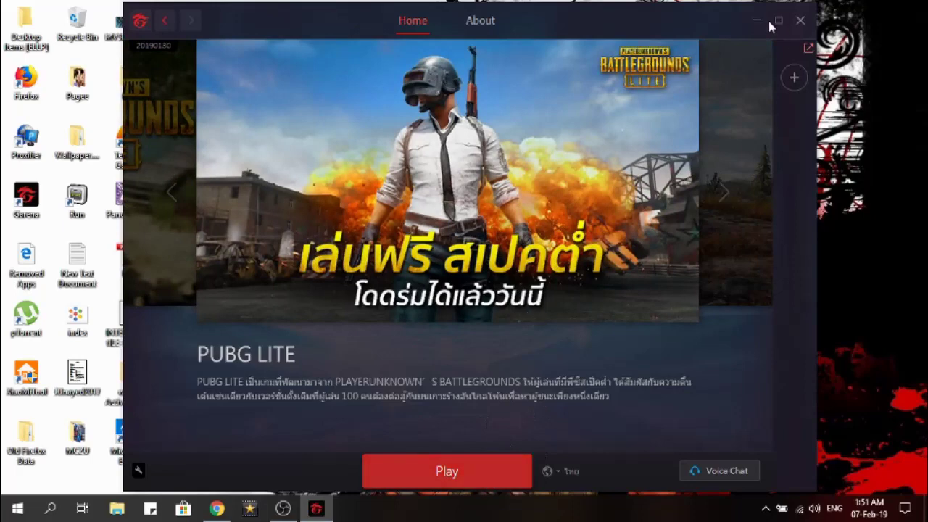
pyautogui.click(799, 22)
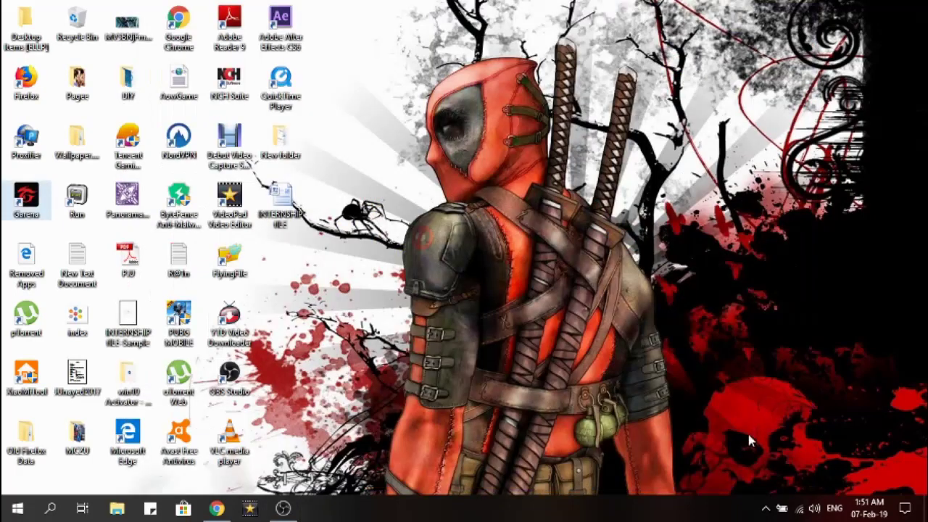
# Step: Refresh the desktop and scroll NordVPN's country list to find Thailand
pyautogui.rightClick(519, 315)
pyautogui.click(543, 348)
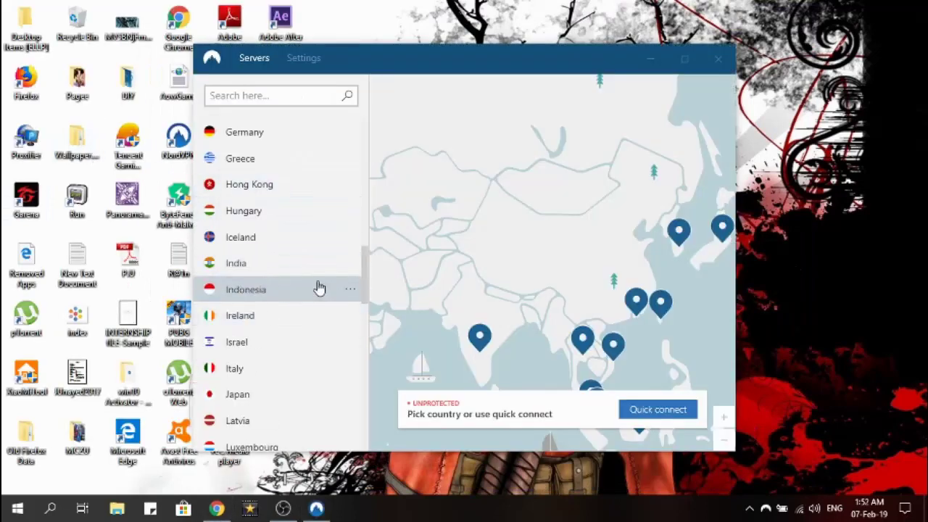
pyautogui.scroll(-5, 317, 293)
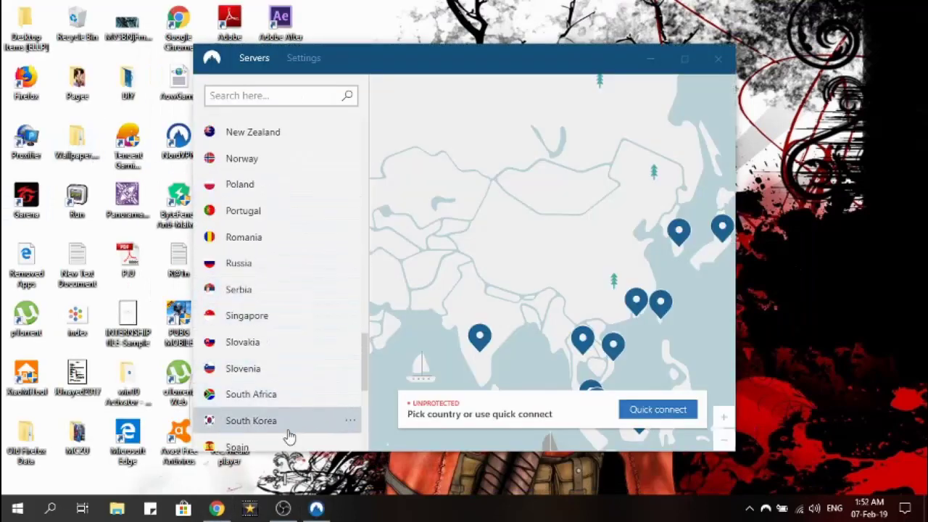
pyautogui.scroll(-2, 288, 431)
pyautogui.scroll(3, 280, 368)
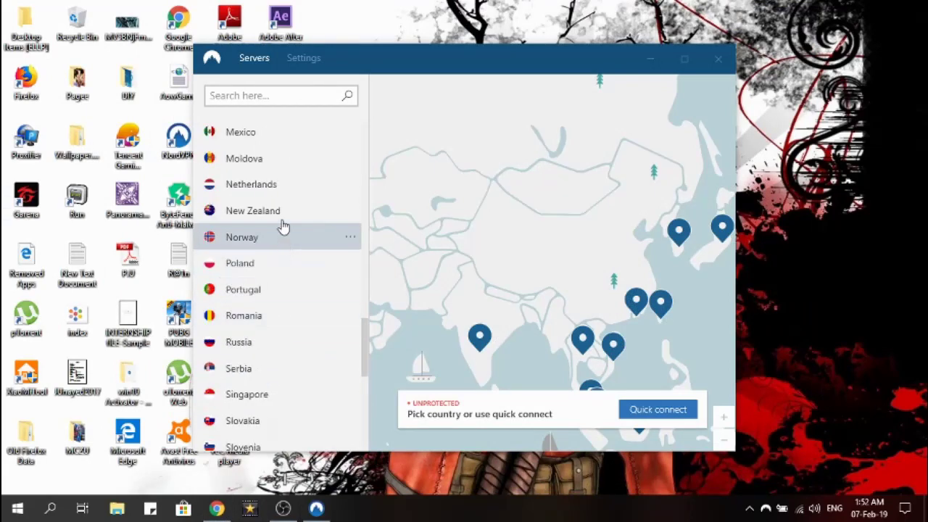
pyautogui.scroll(1, 282, 207)
pyautogui.scroll(-5, 296, 288)
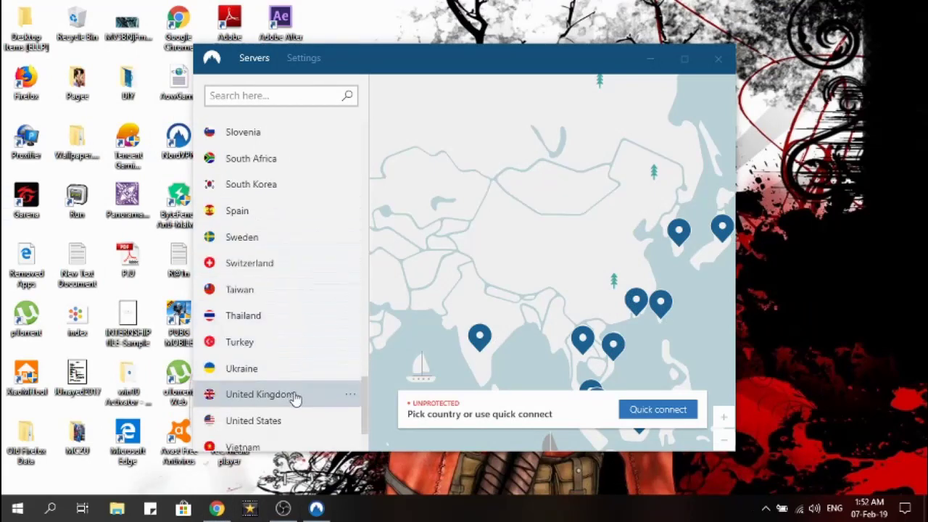
pyautogui.scroll(2, 288, 248)
pyautogui.scroll(-2, 288, 249)
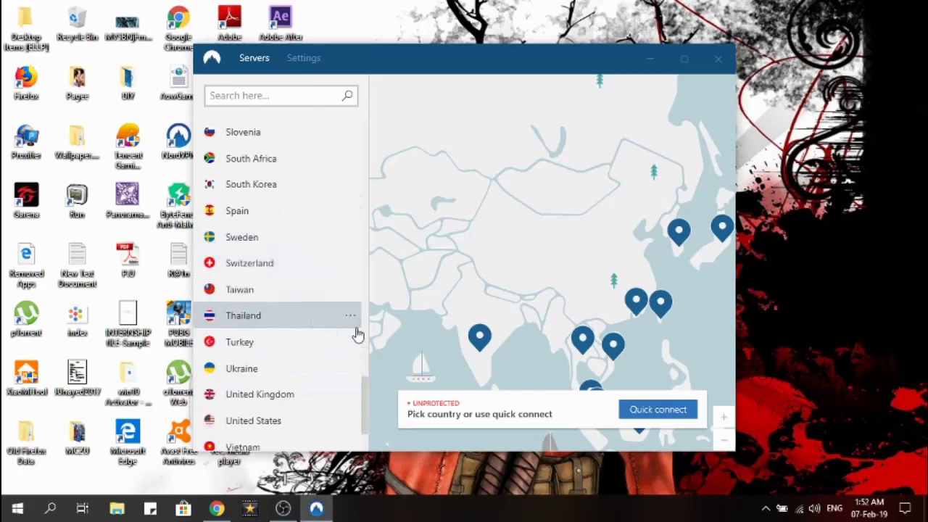
# Step: Connect NordVPN to a Thailand server, shift its window left, and launch Garena from the desktop
pyautogui.click(660, 410)
pyautogui.moveTo(554, 64); pyautogui.dragTo(493, 64)
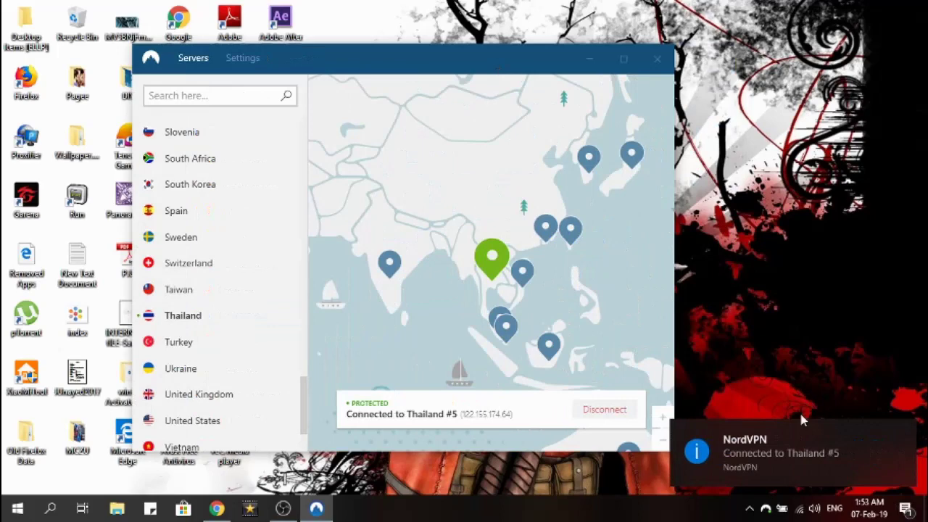
pyautogui.doubleClick(21, 202)
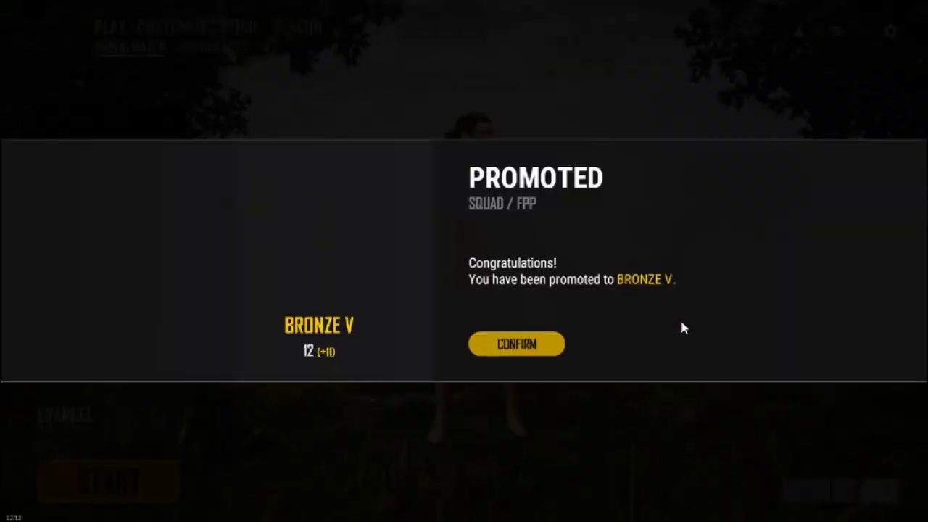
# Step: Confirm the Bronze V promotion notice and open the character wardrobe
pyautogui.click(548, 351)
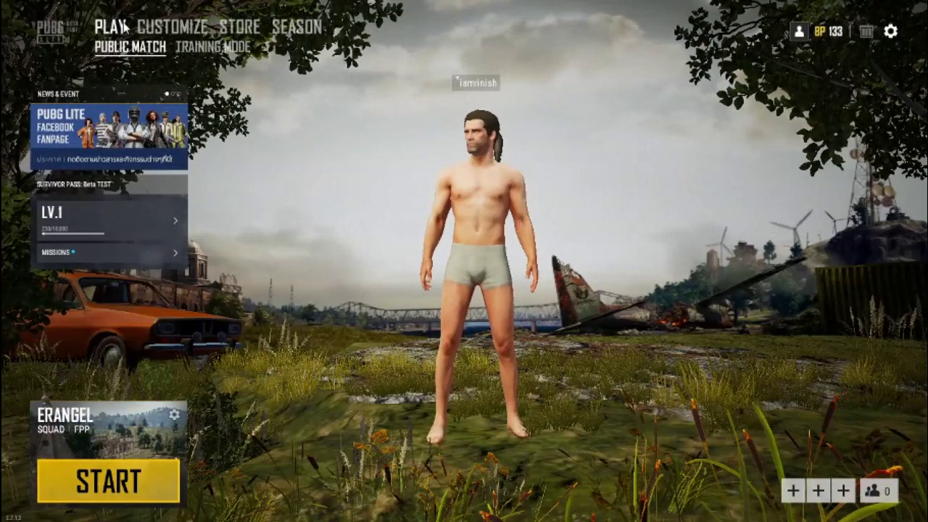
pyautogui.click(176, 27)
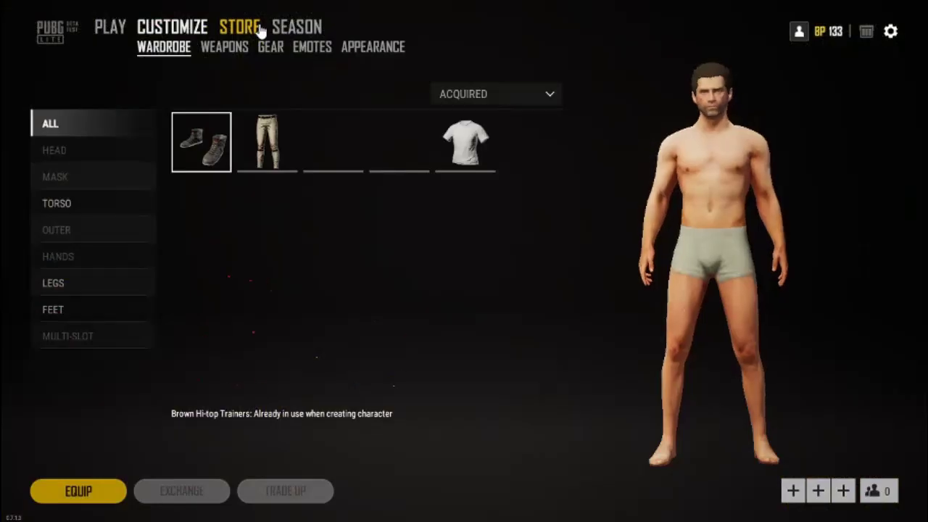
# Step: Preview the White T-Shirt and Black Combat Pants, switching between them twice
pyautogui.click(460, 160)
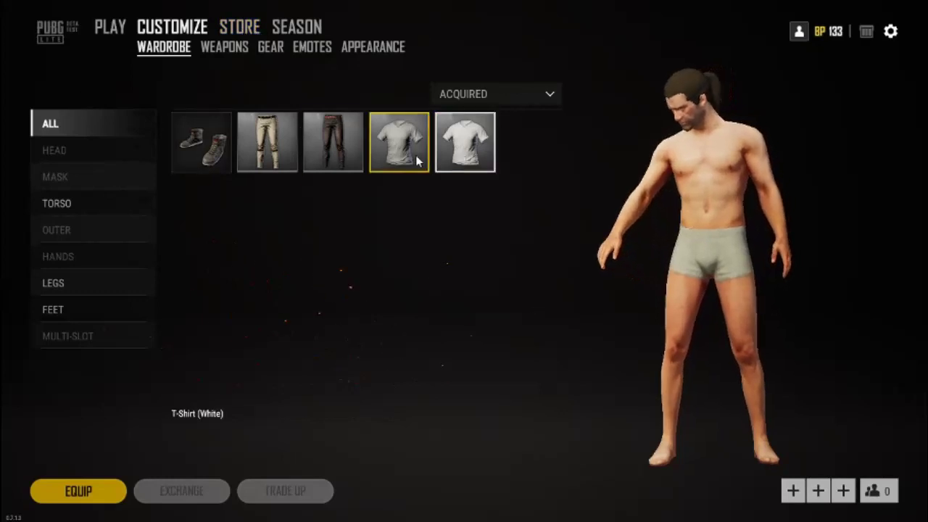
pyautogui.click(323, 154)
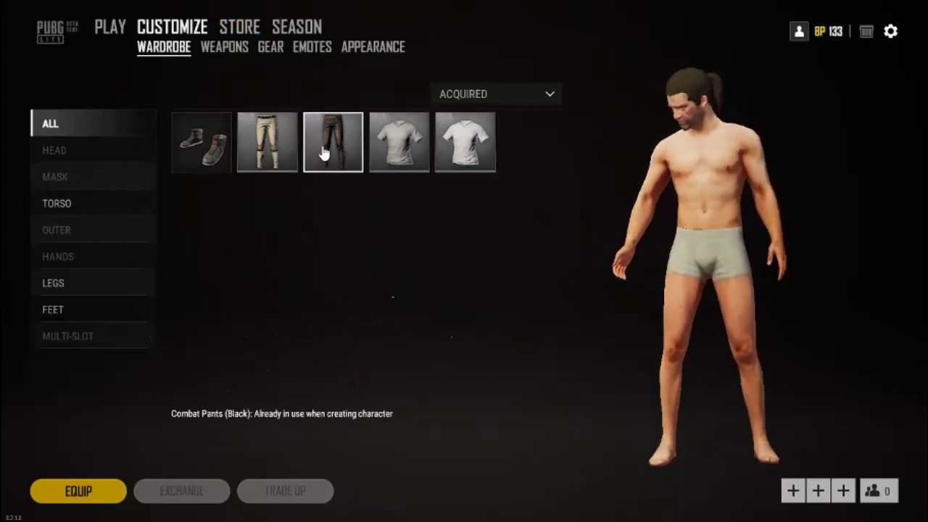
pyautogui.click(453, 150)
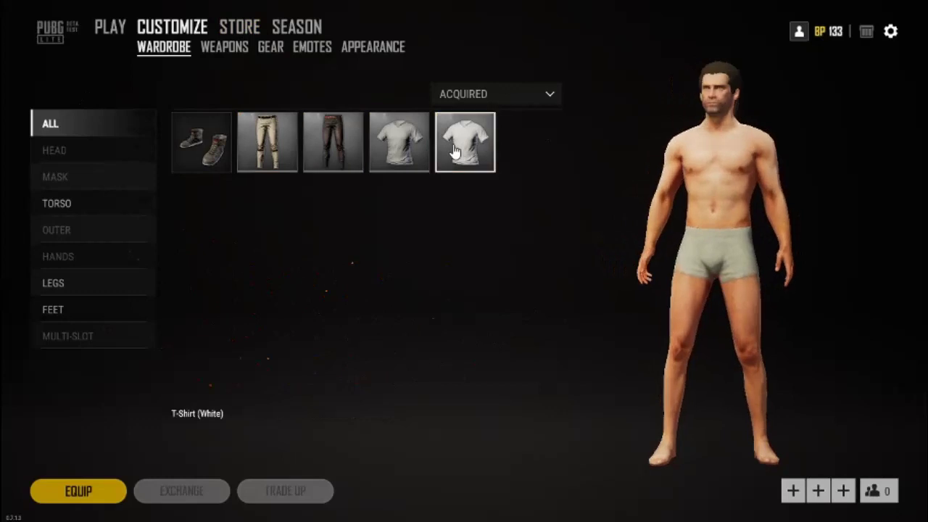
pyautogui.click(323, 154)
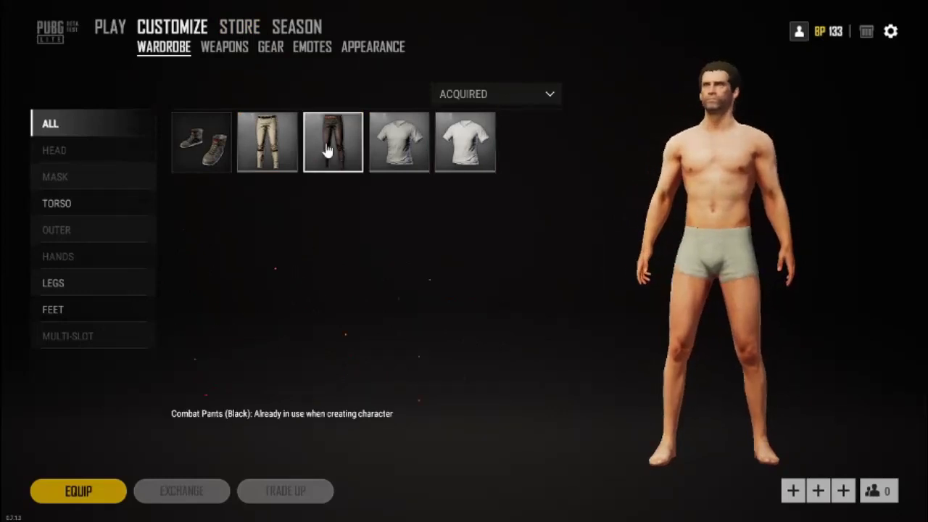
# Step: Filter the wardrobe to Equipped, back to Acquired, then preview Brown Hi-top Trainers and Khaki Combat Pants
pyautogui.click(540, 97)
pyautogui.click(519, 141)
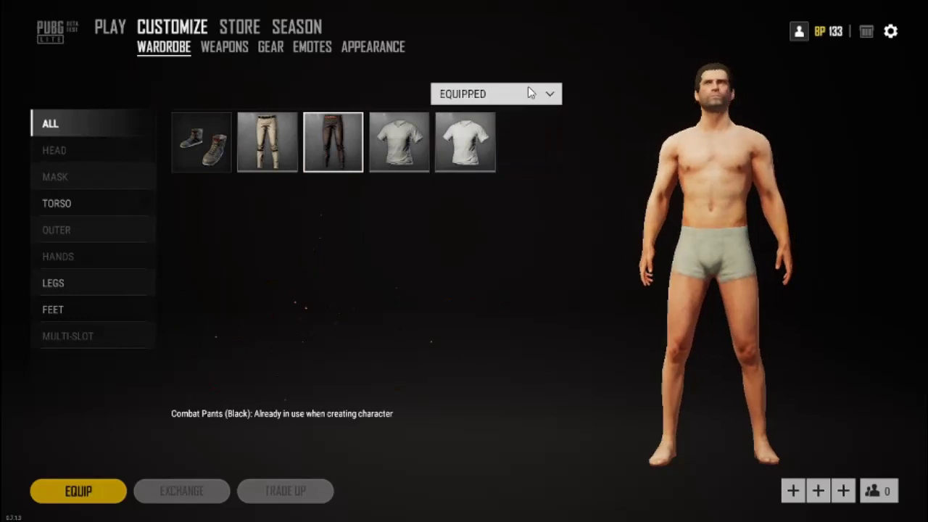
pyautogui.click(527, 91)
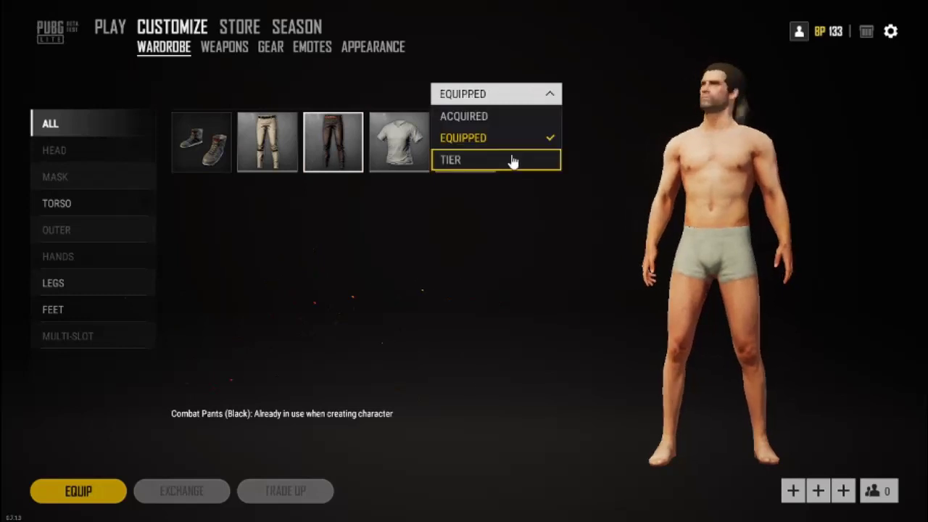
pyautogui.click(506, 119)
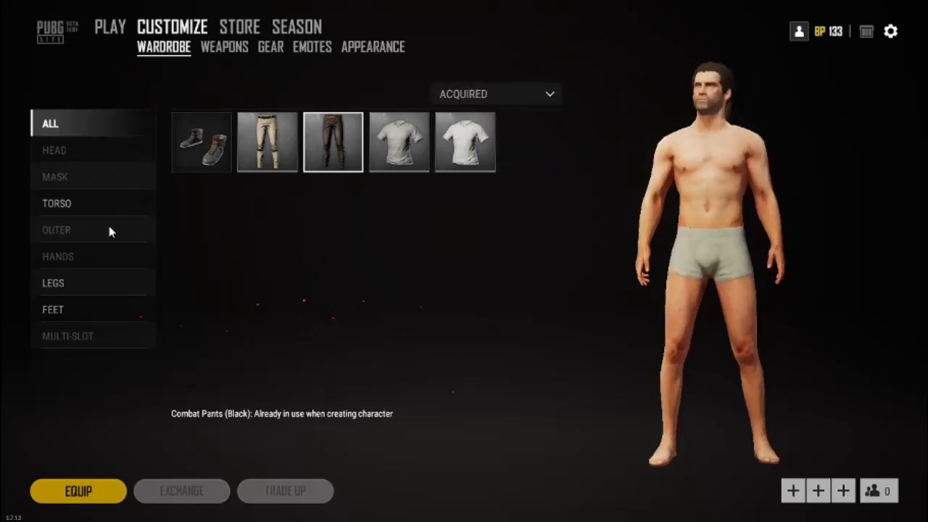
pyautogui.click(202, 142)
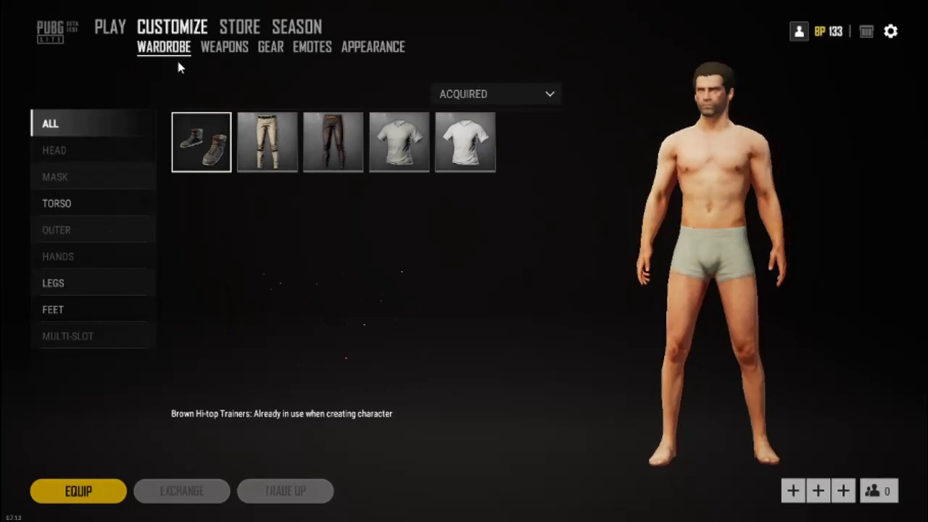
pyautogui.click(267, 134)
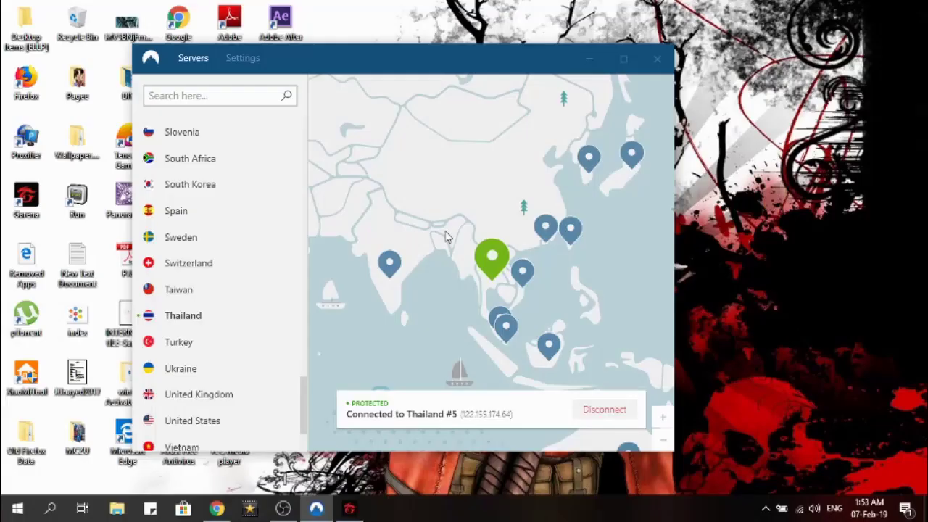
pyautogui.click(249, 62)
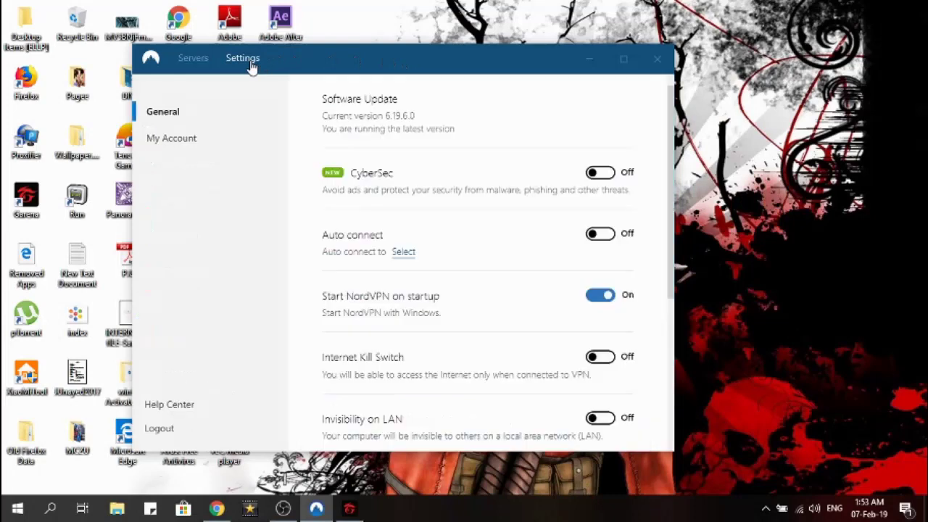
pyautogui.click(206, 62)
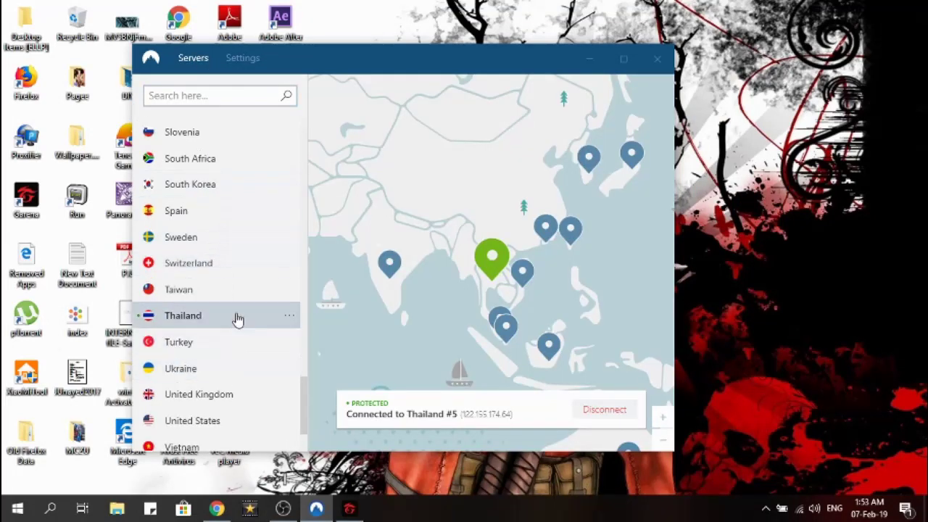